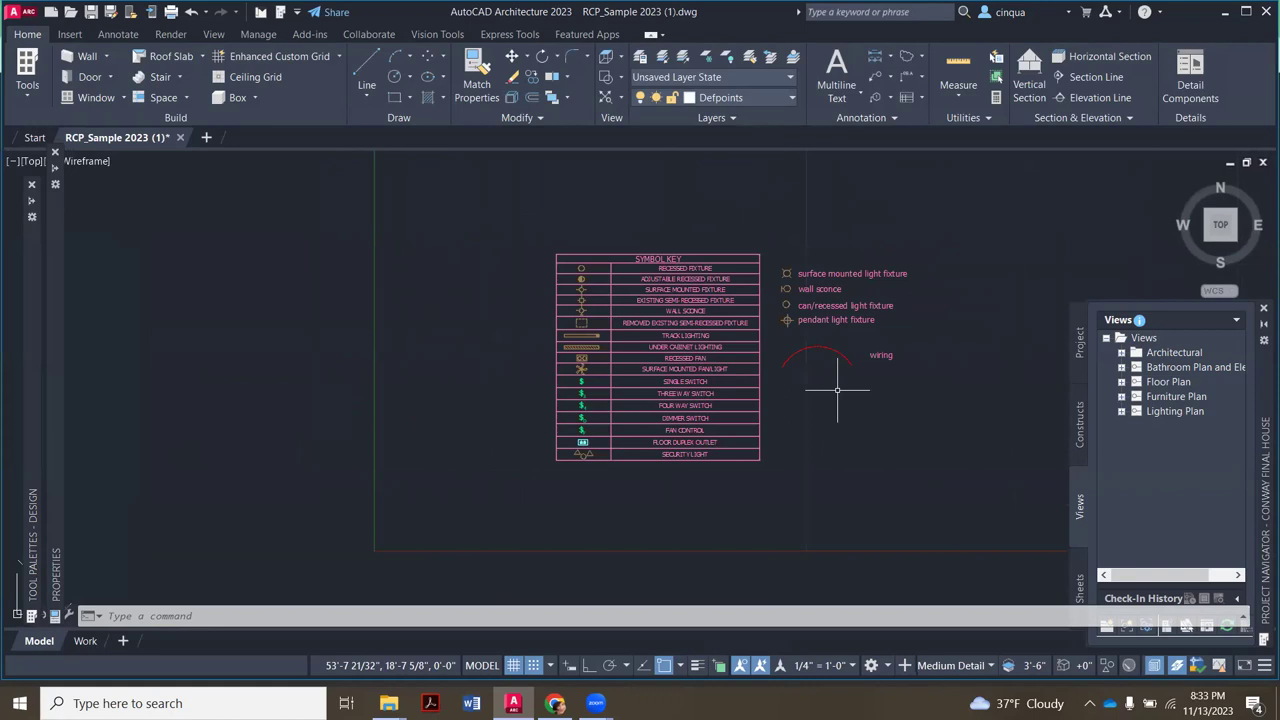
Check which layers the red wiring arc and the wall sconce symbol beside the symbol key are on
scroll(764, 295, "up", 2)
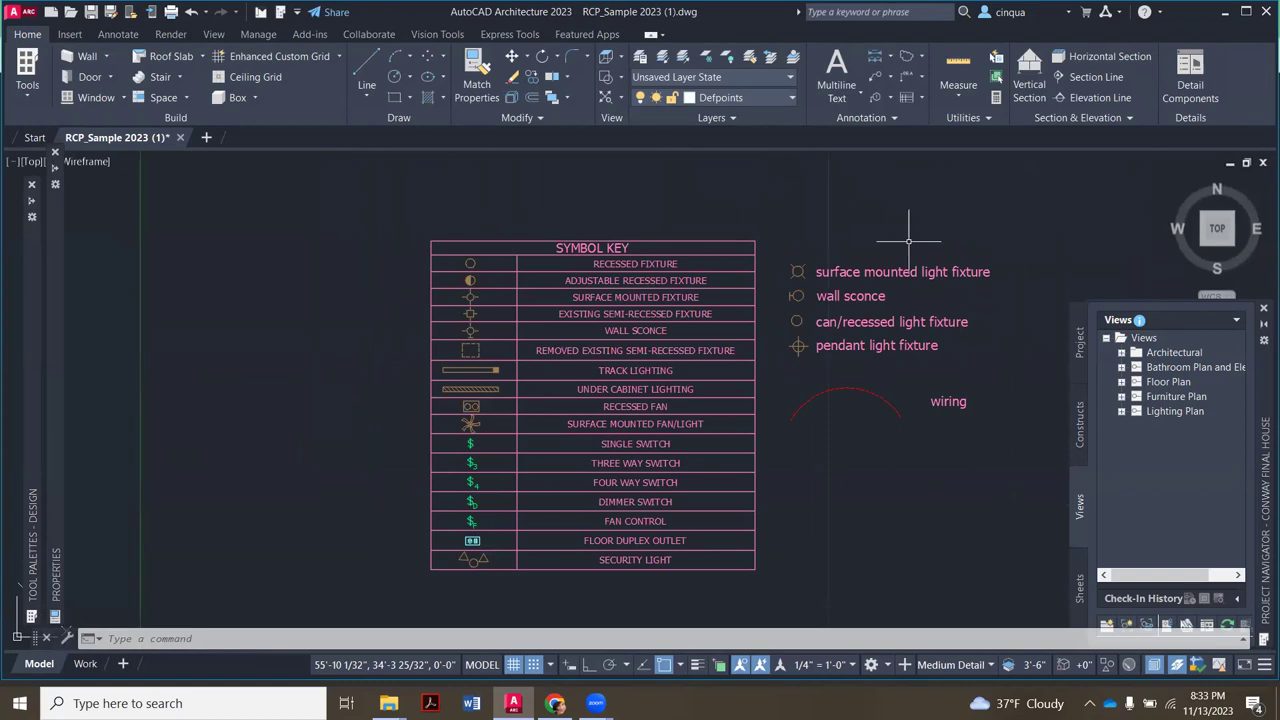
left_click(823, 394)
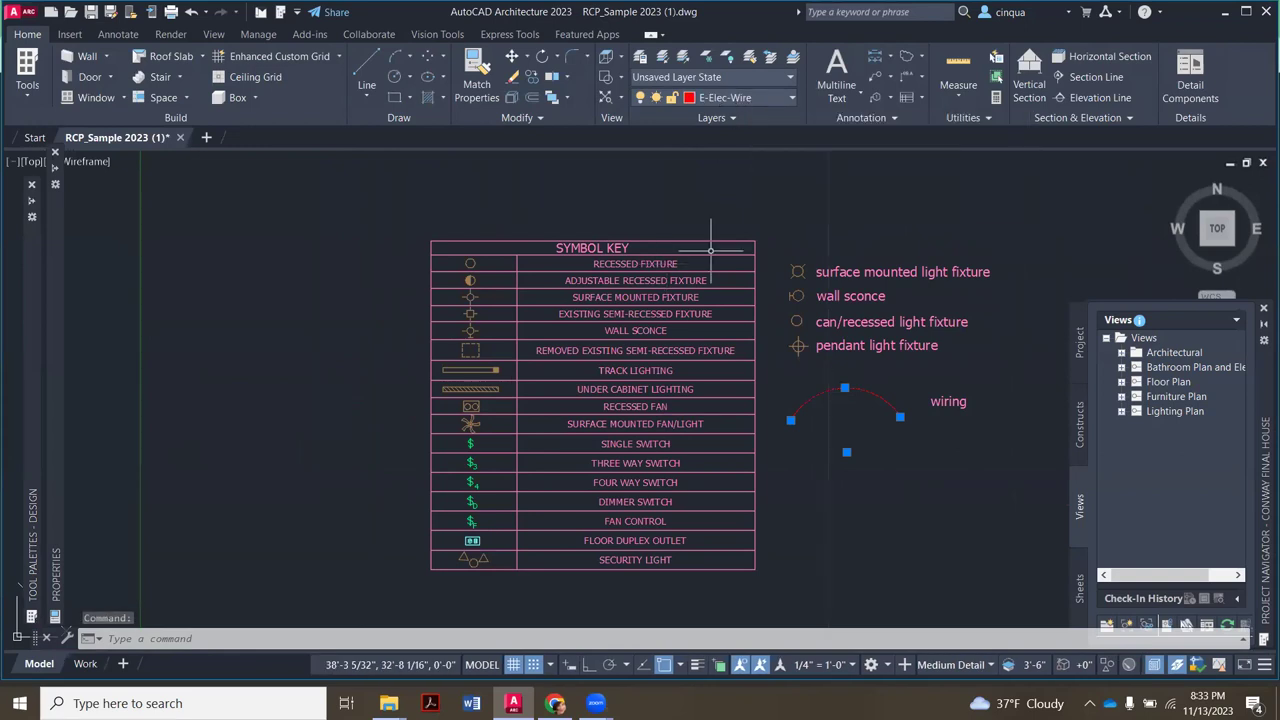
key("Escape")
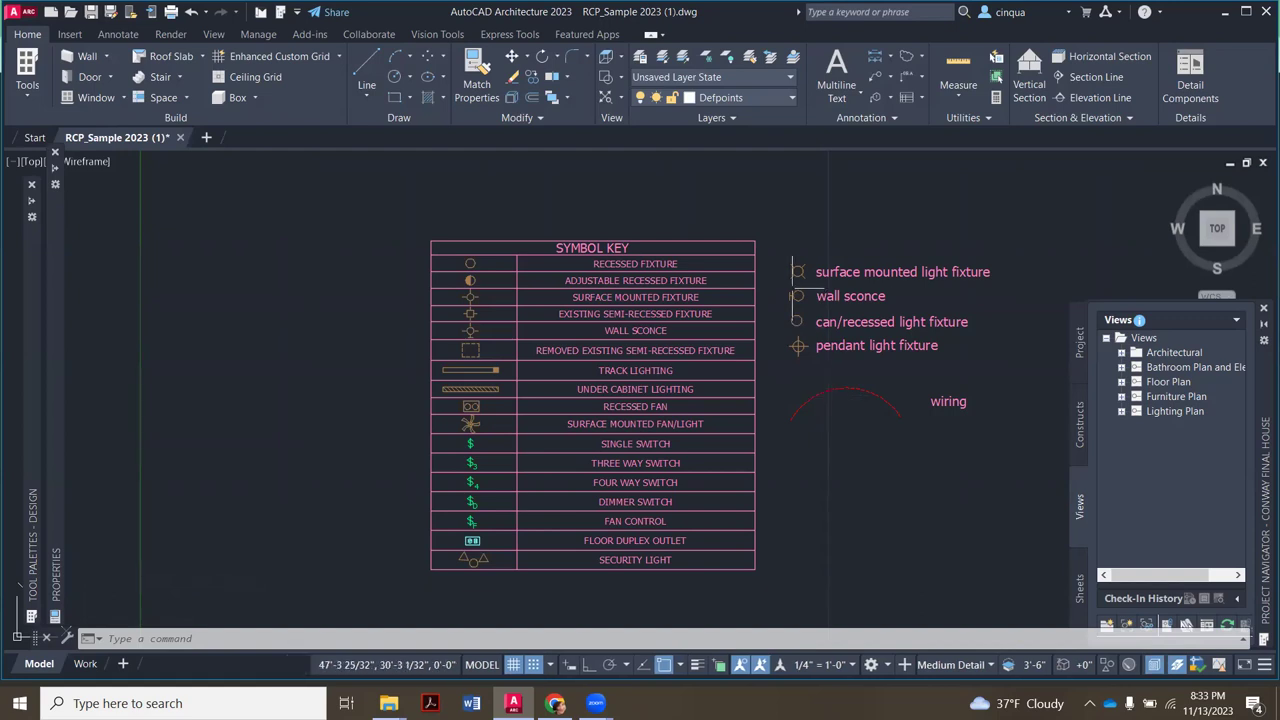
left_click(795, 269)
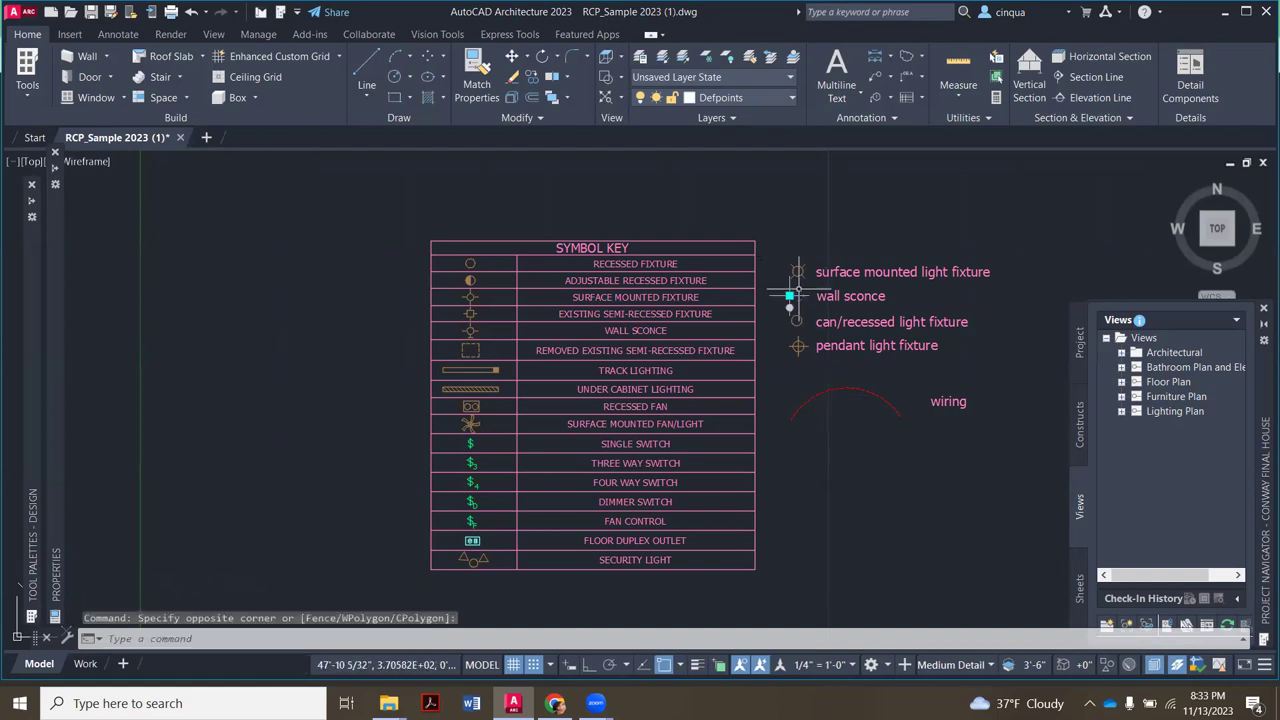
left_click(797, 291)
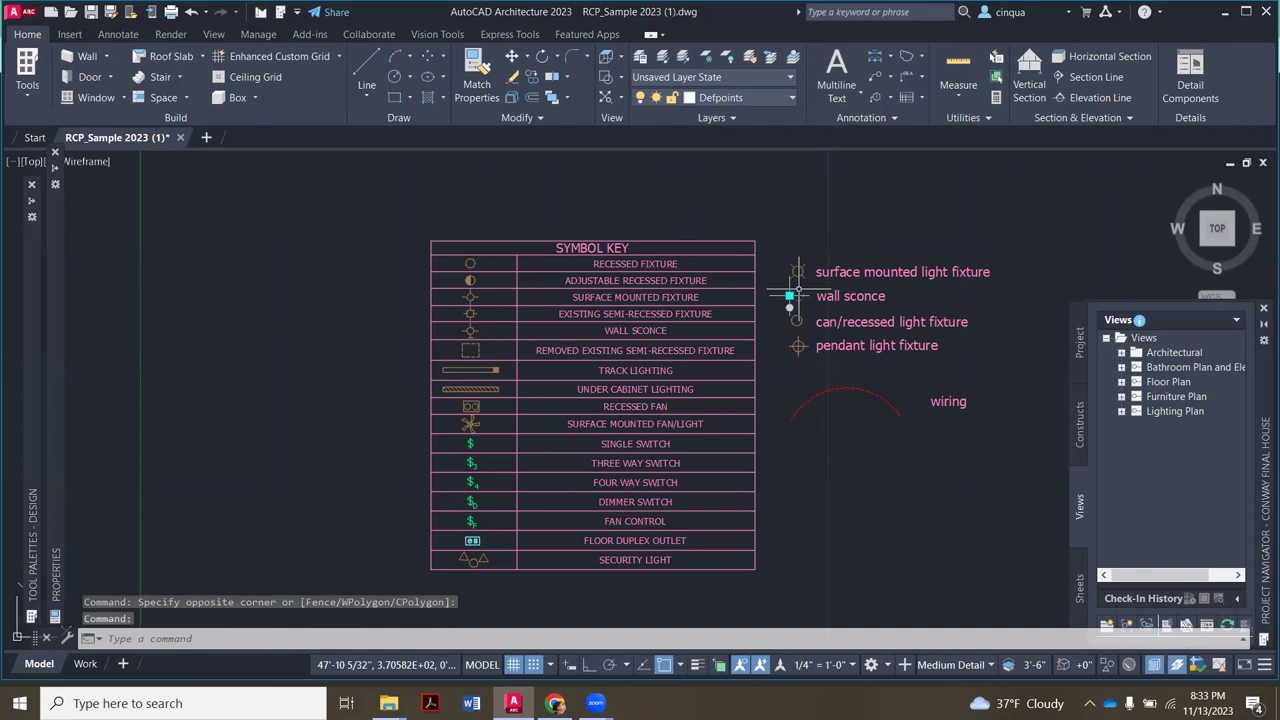
left_click(27, 34)
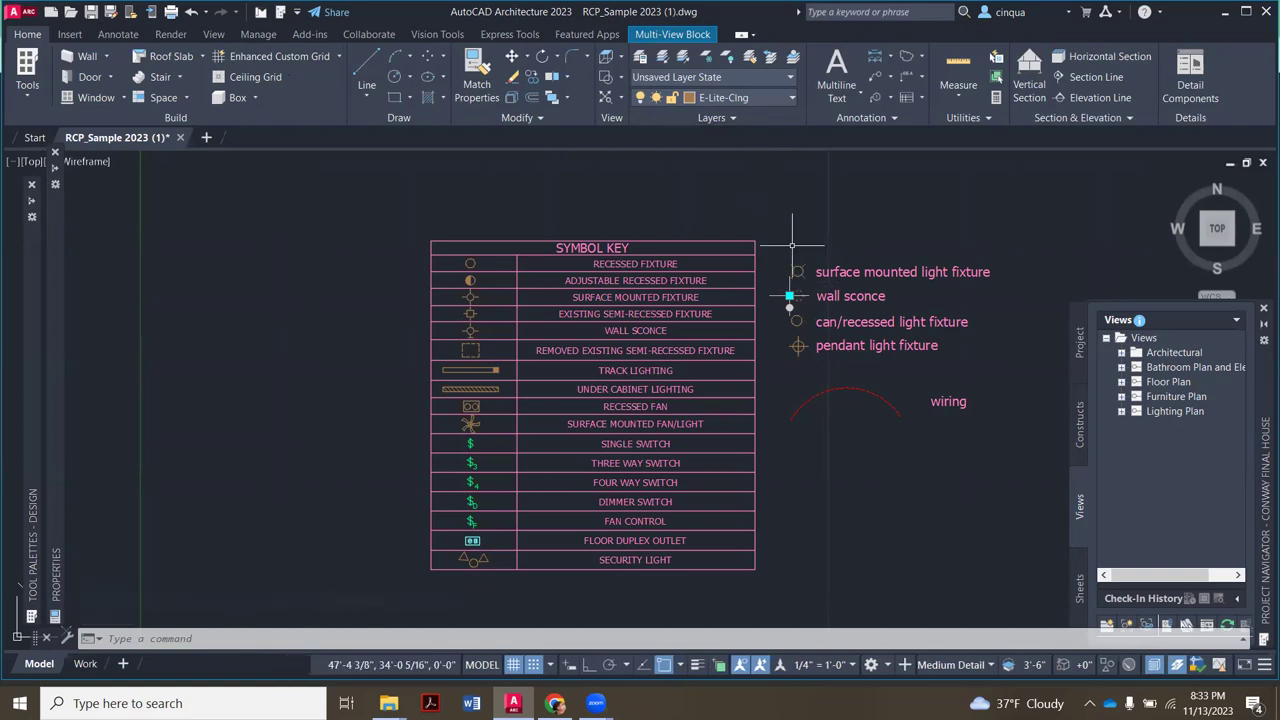
key("Escape")
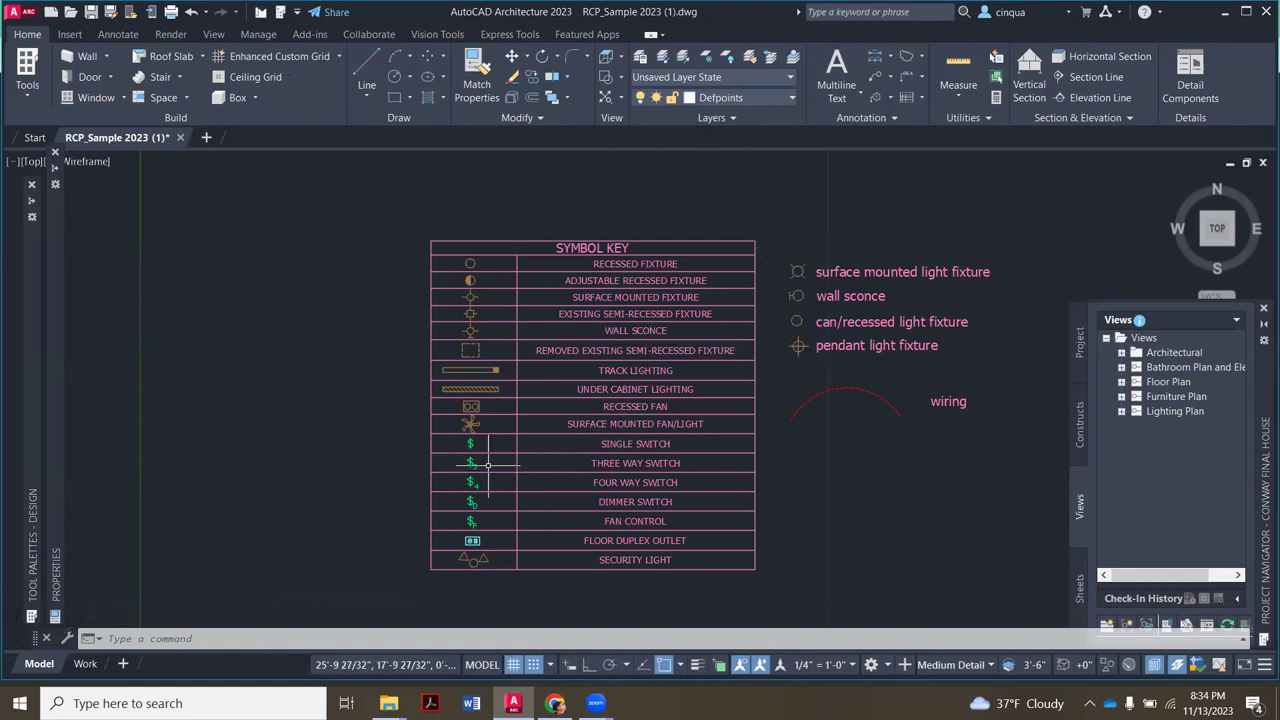
Check which layer the single switch symbol in the symbol key is on
scroll(470, 460, "up", 5)
scroll(468, 457, "down", 5)
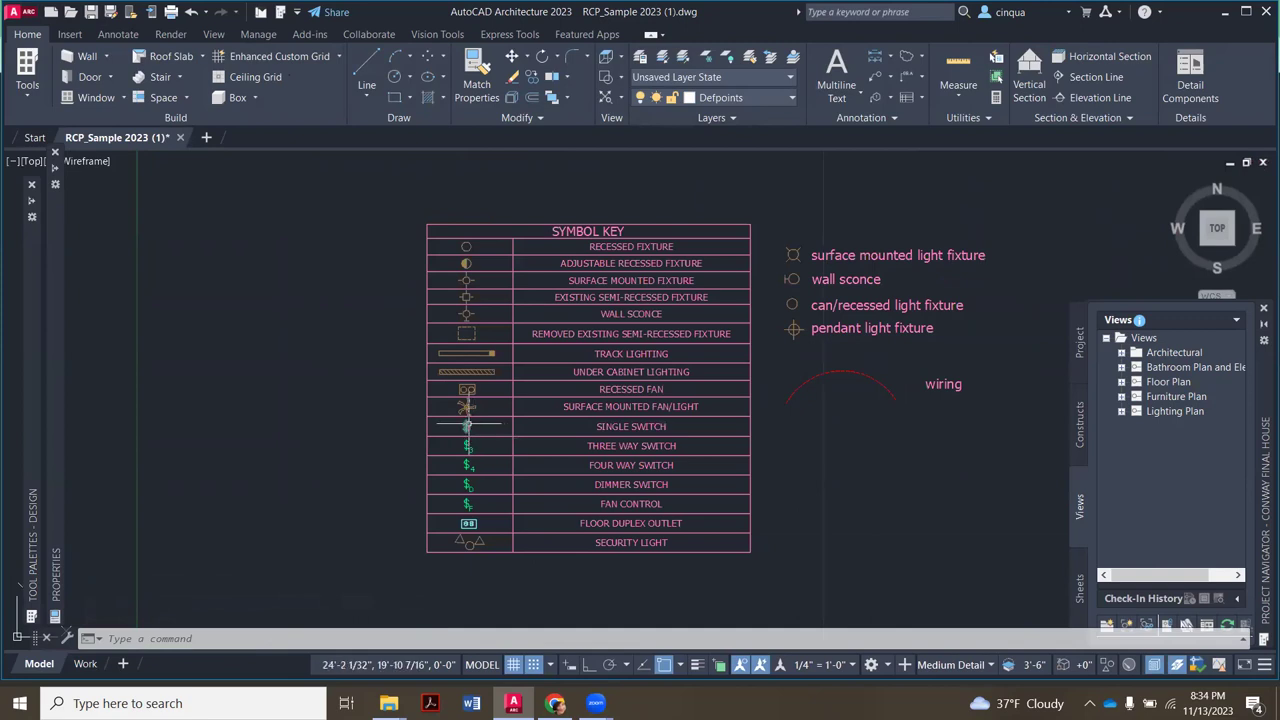
left_click(466, 425)
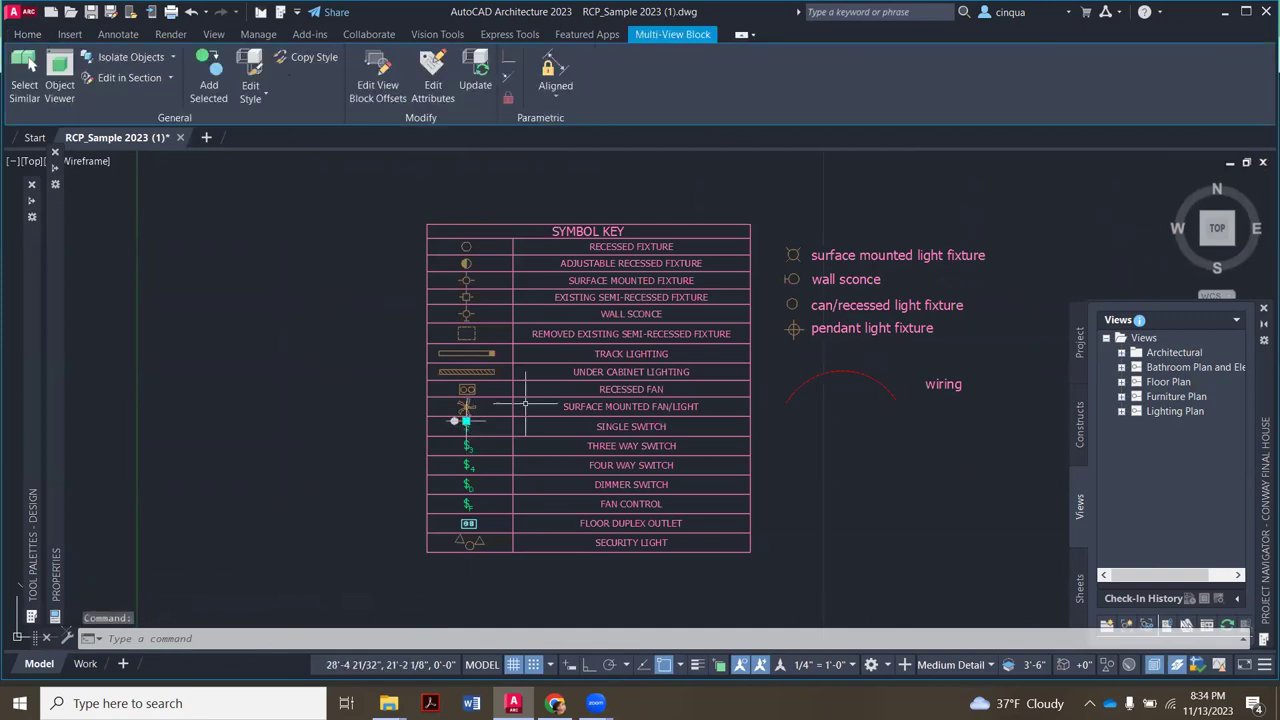
left_click(26, 33)
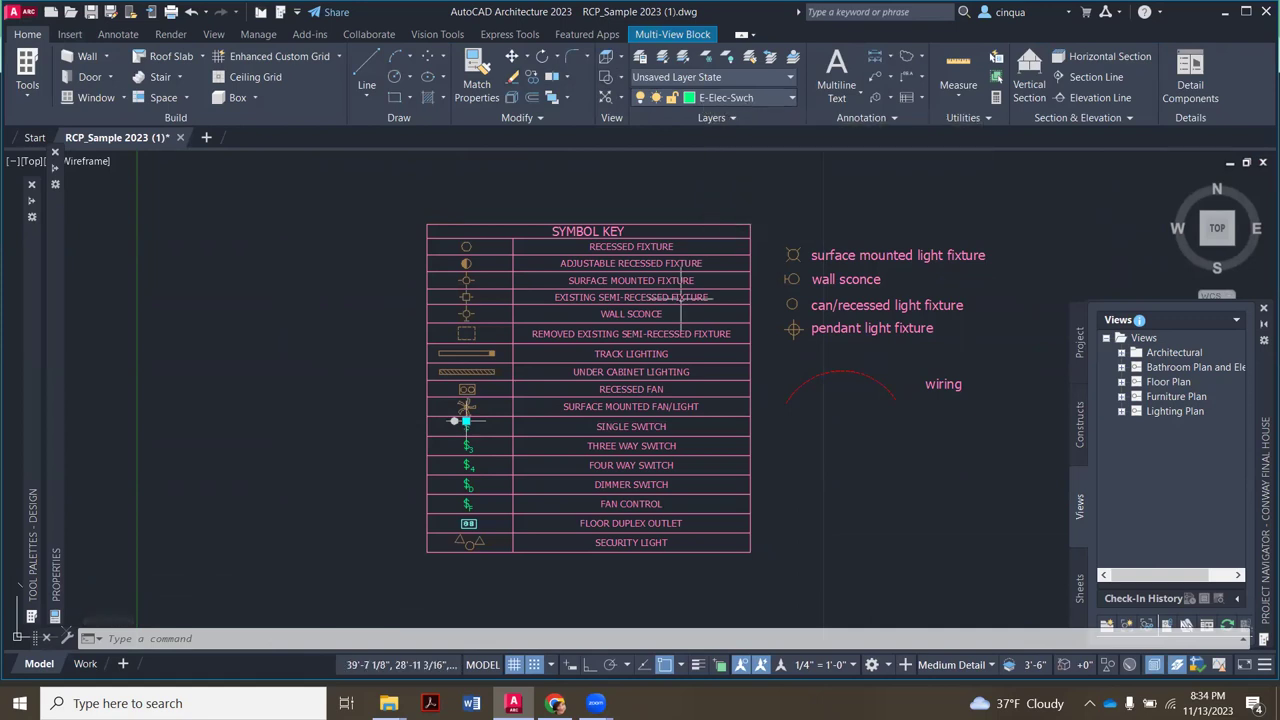
key("Escape")
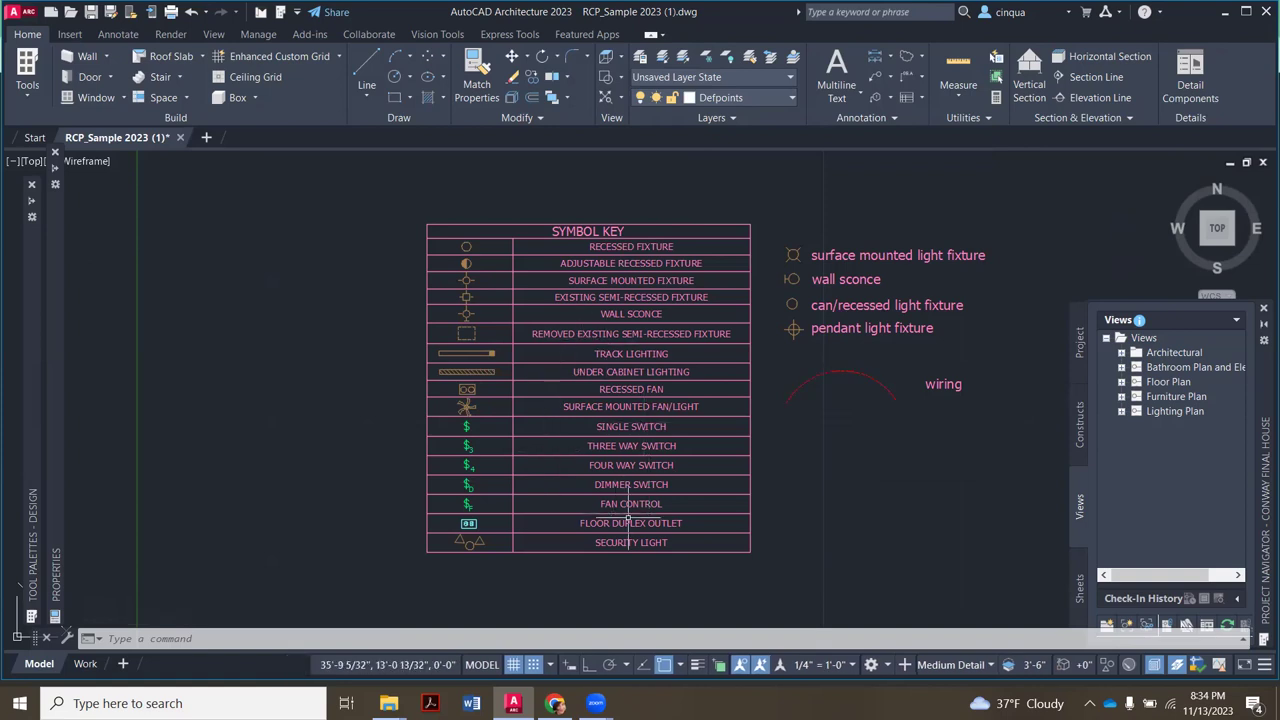
Draw a long, thin rectangle above the surface mounted light fixture symbol to represent an additional fixture
scroll(507, 284, "up", 2)
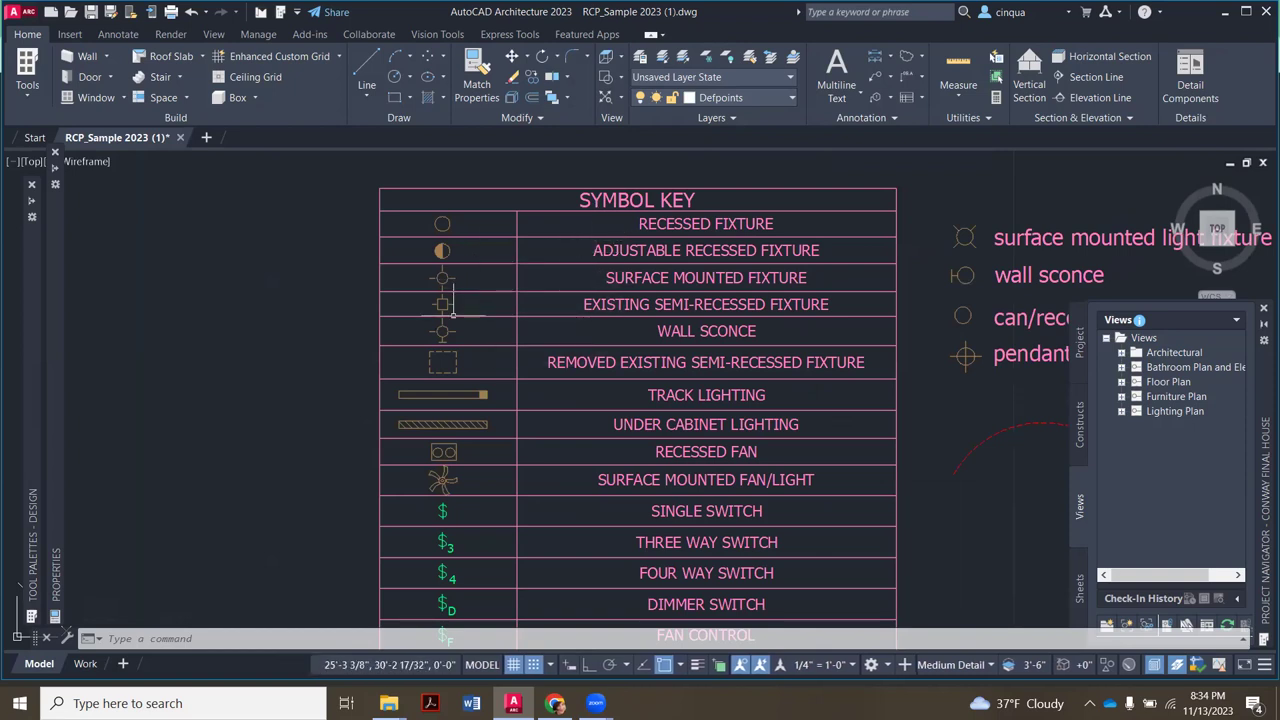
scroll(443, 280, "down", 5)
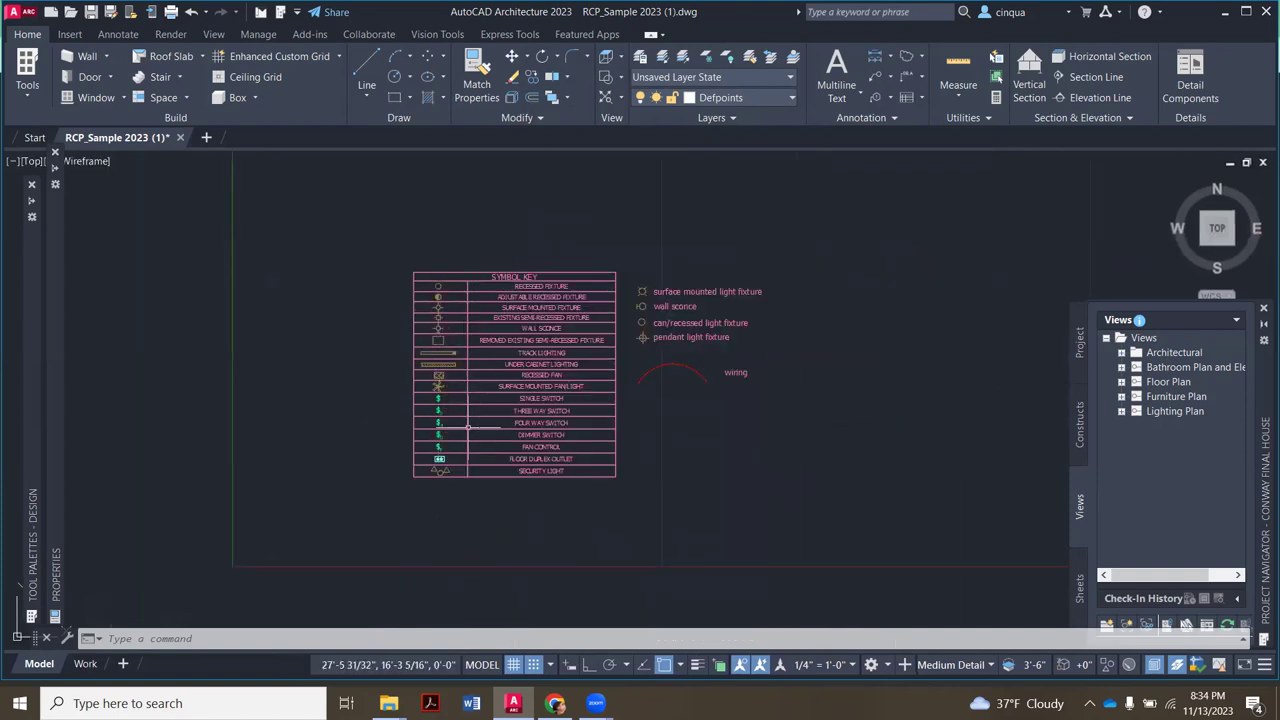
scroll(626, 286, "up", 2)
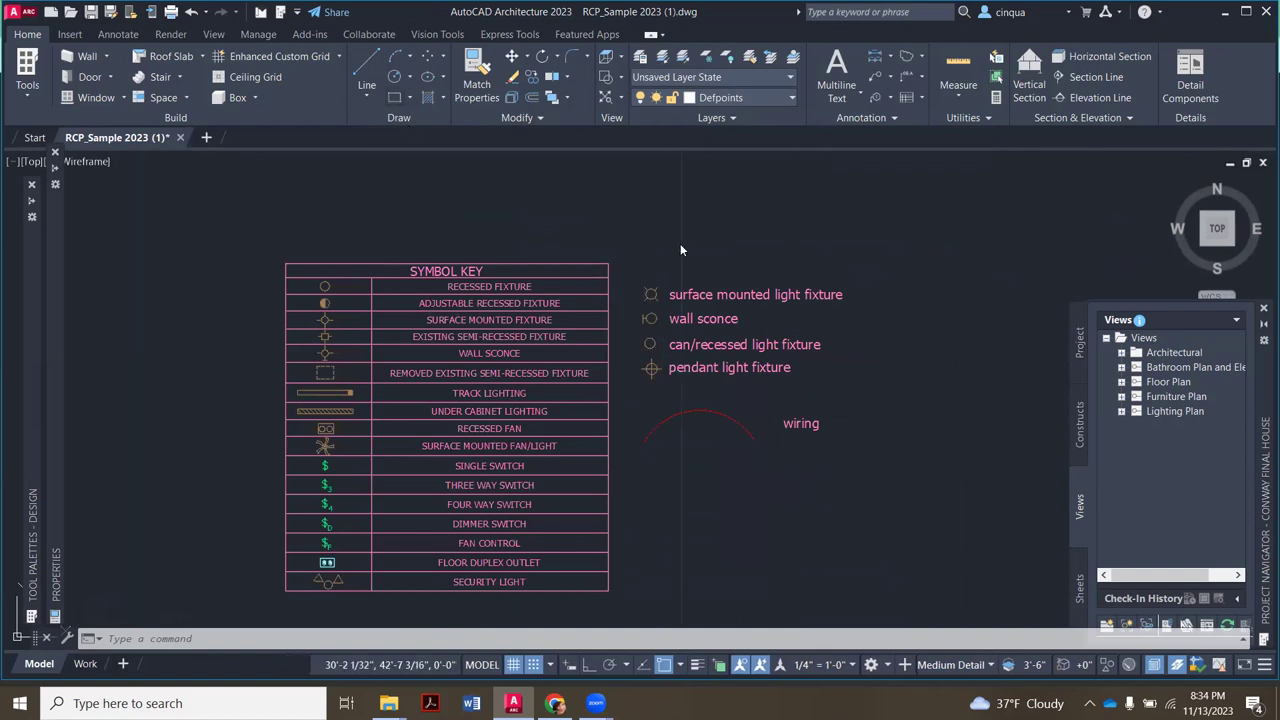
left_click(654, 233)
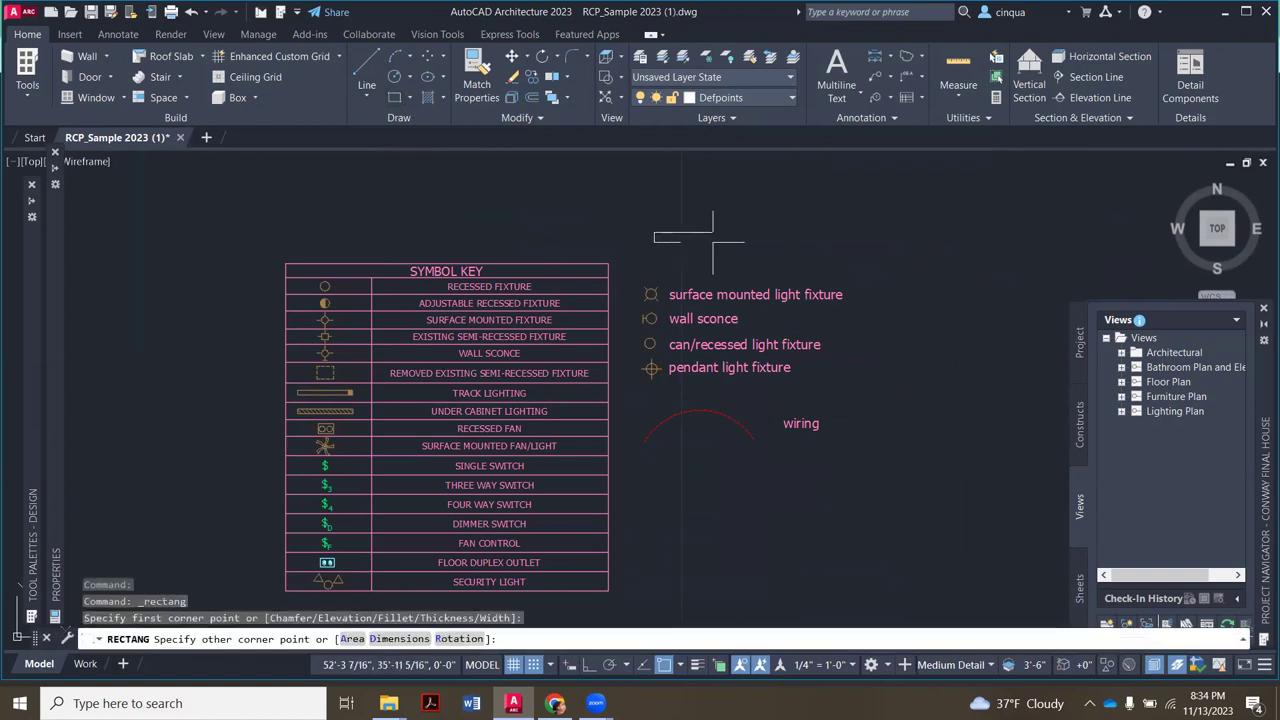
left_click(810, 236)
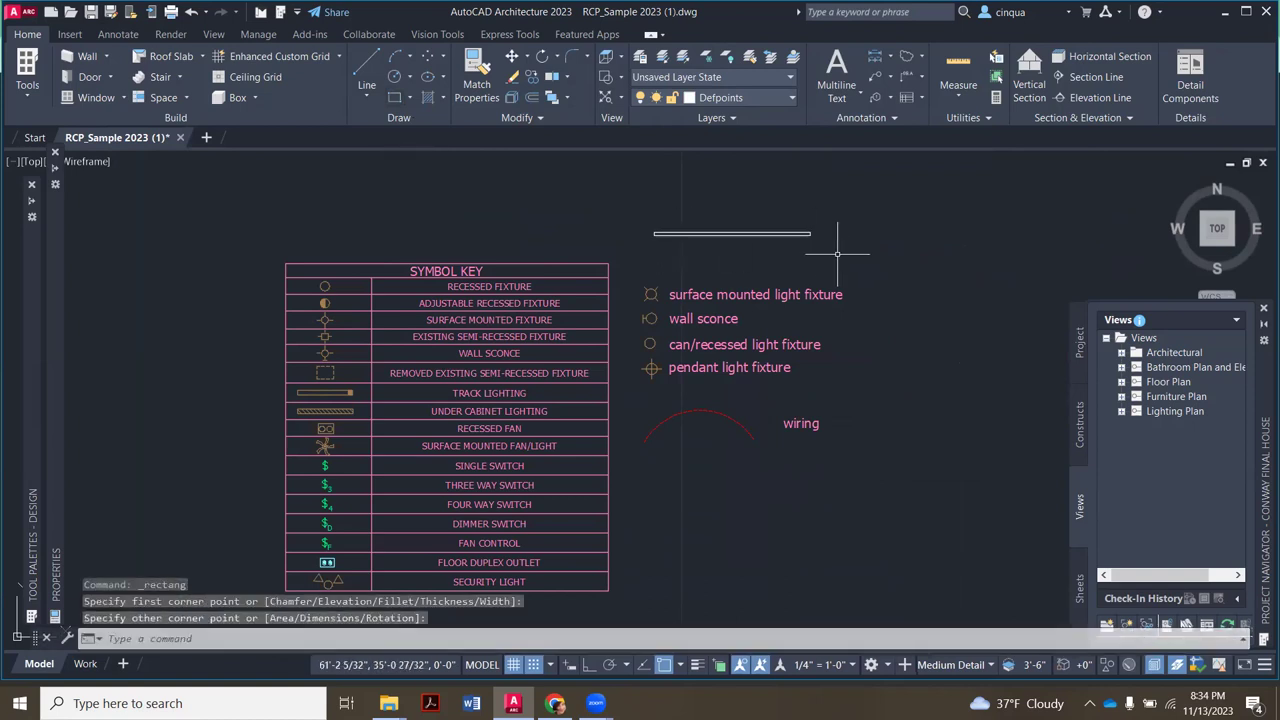
Match the thin rectangle's properties to those of the surface mounted light fixture symbol
left_click(477, 84)
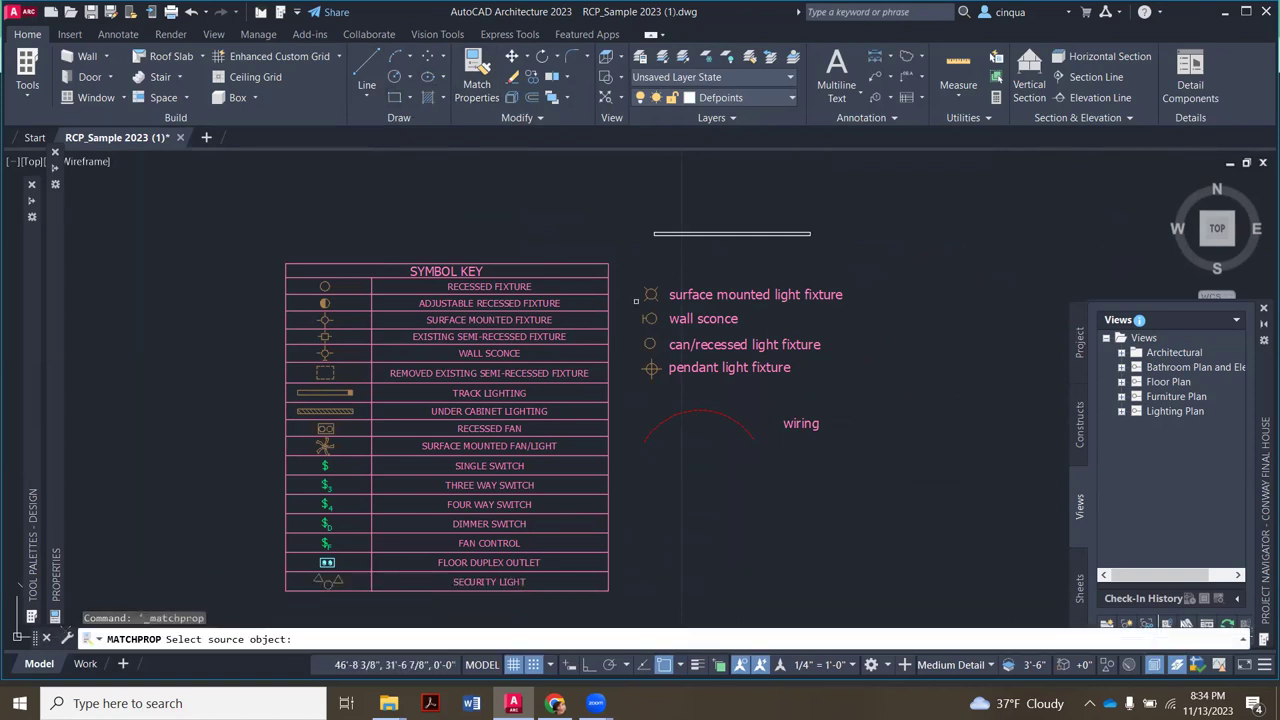
left_click(650, 294)
left_click(700, 206)
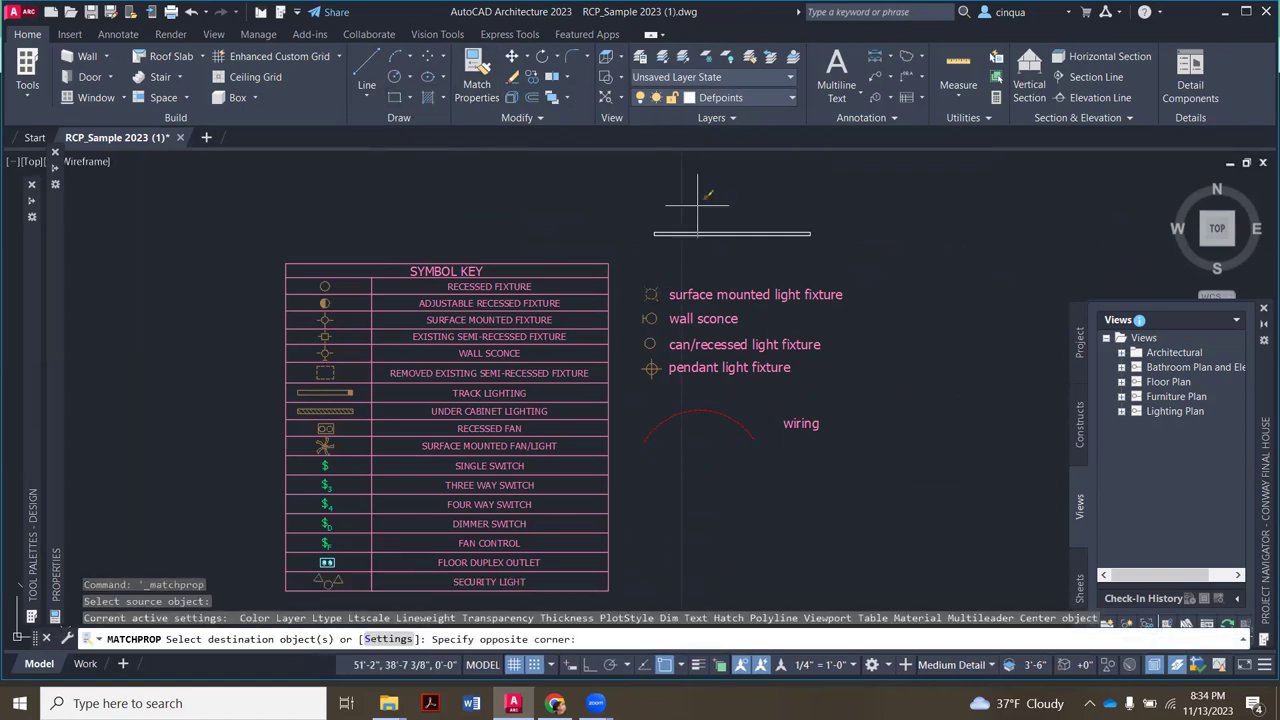
left_click(658, 250)
key("Escape")
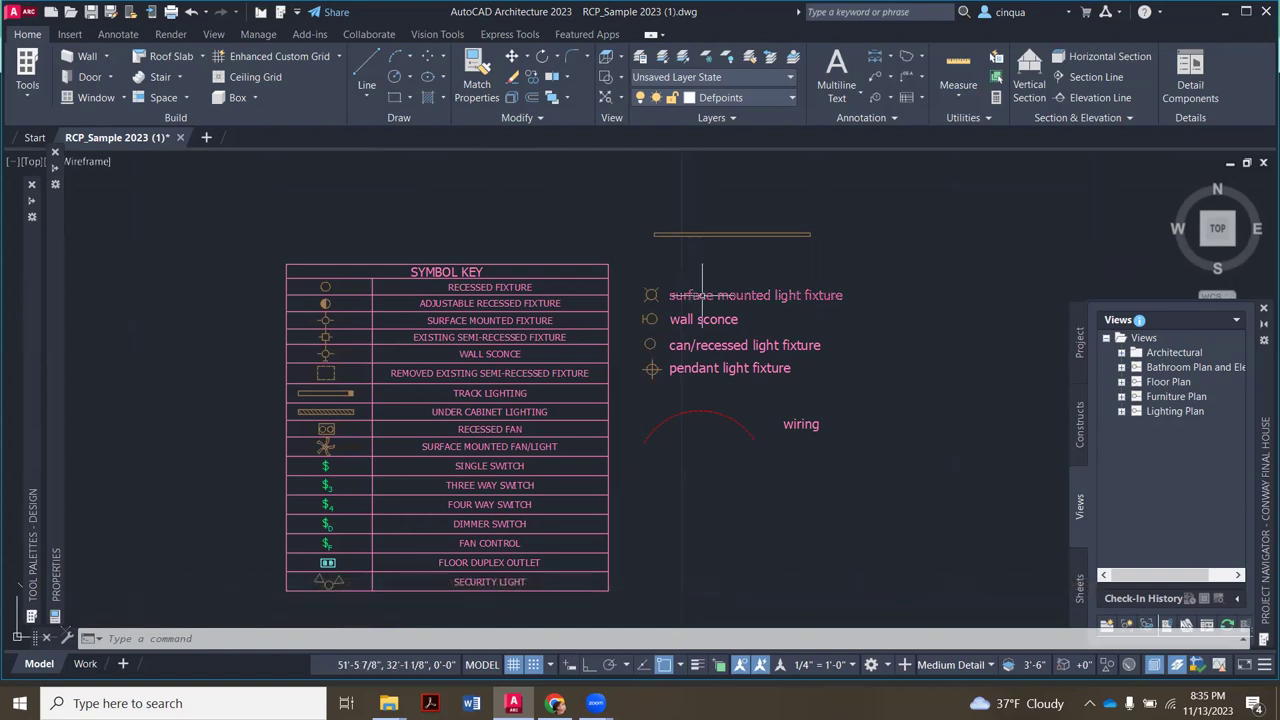
Copy the whole symbol key, the loose fixture symbols with labels, the wiring arc and the thin rectangle to the clipboard
scroll(707, 292, "down", 1)
scroll(750, 305, "up", 1)
scroll(790, 318, "down", 1)
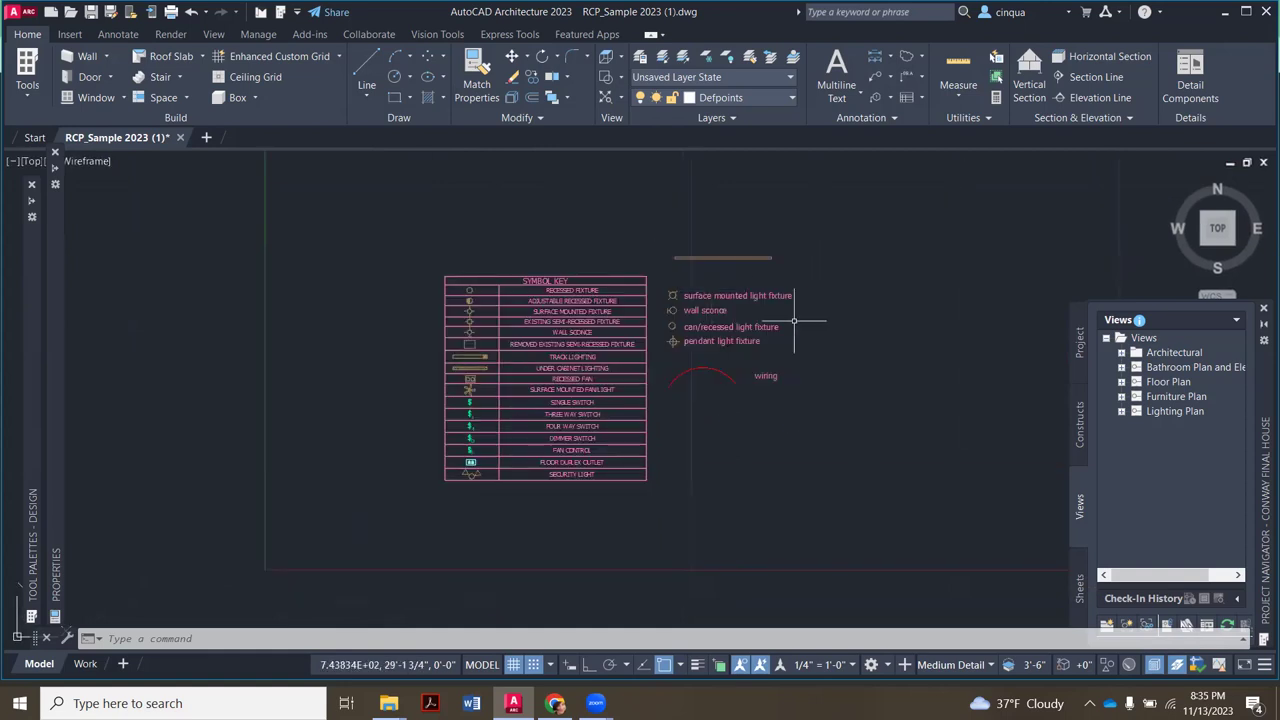
left_click(857, 208)
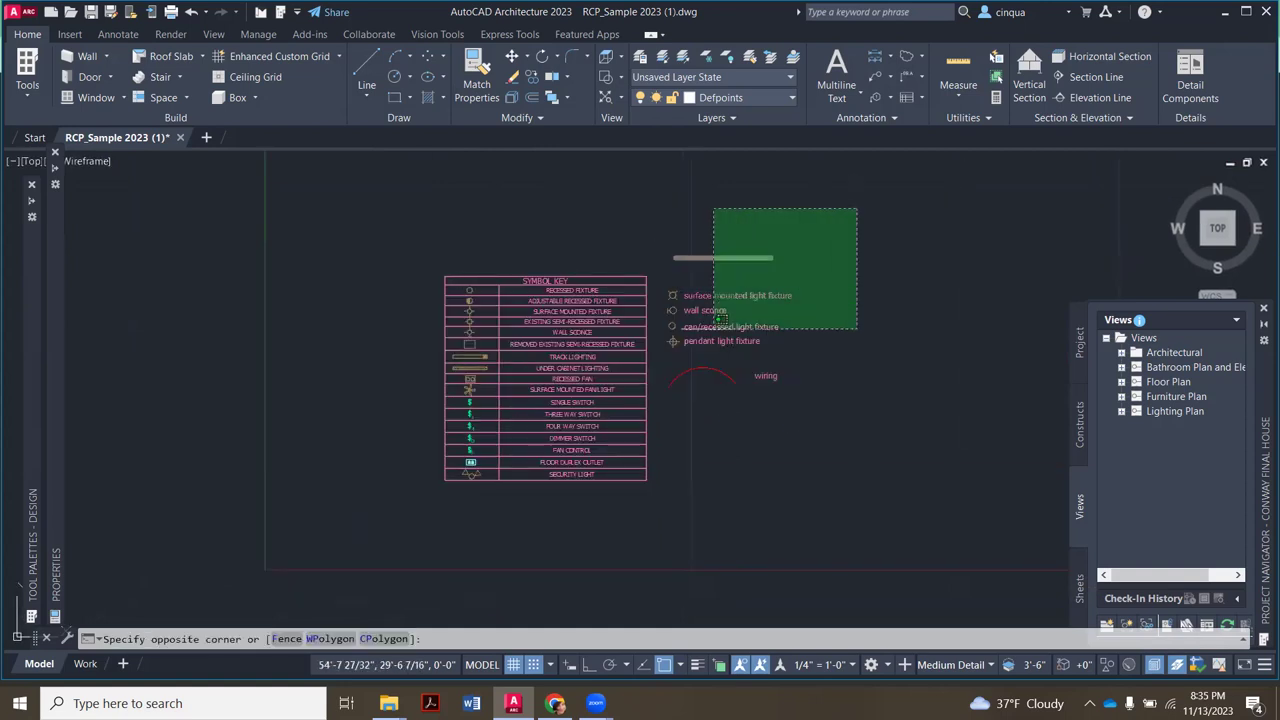
left_click(433, 507)
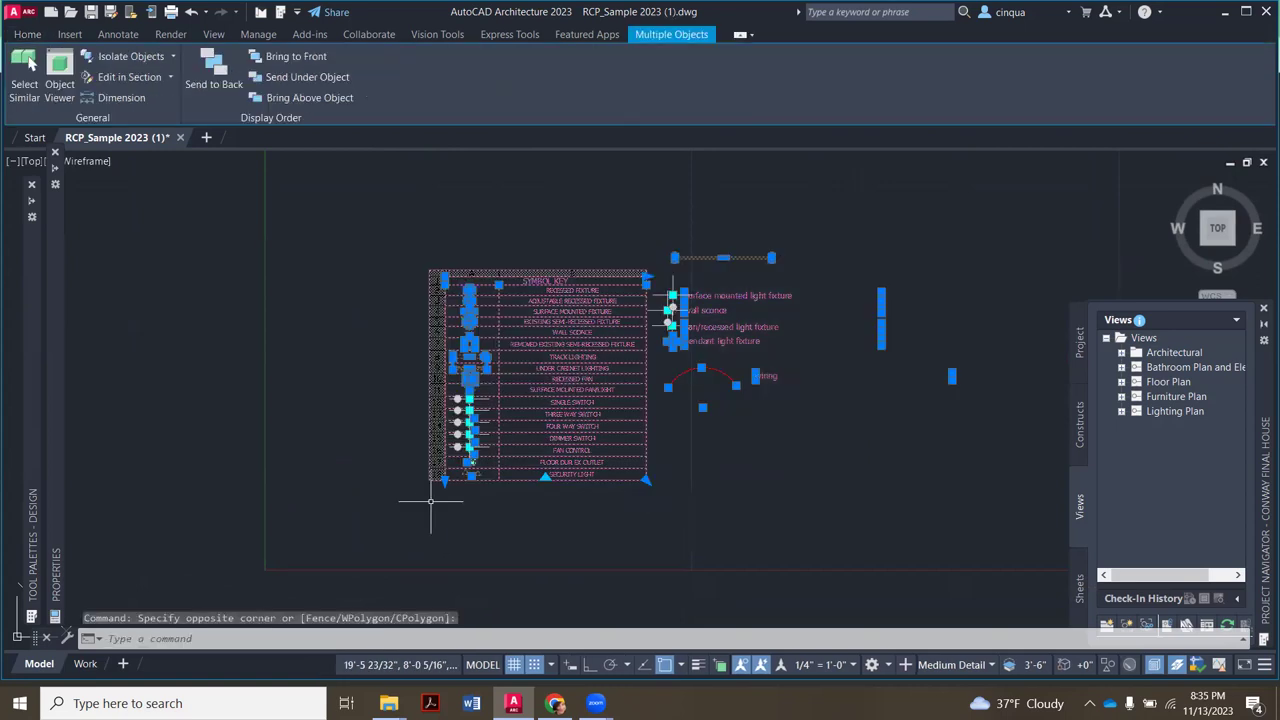
key("ctrl+c")
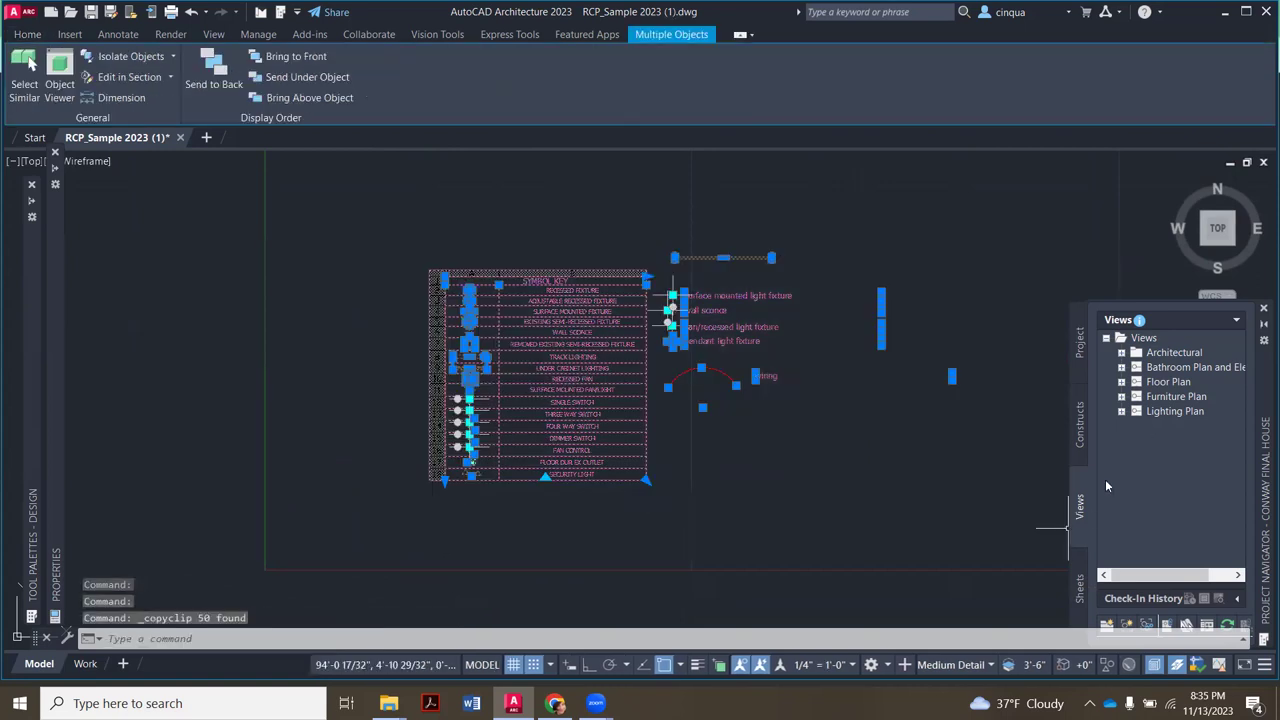
Open the Lighting Plan view drawing and paste the copied symbol key and fixture symbols to the right of the floor plan
left_click(1161, 413)
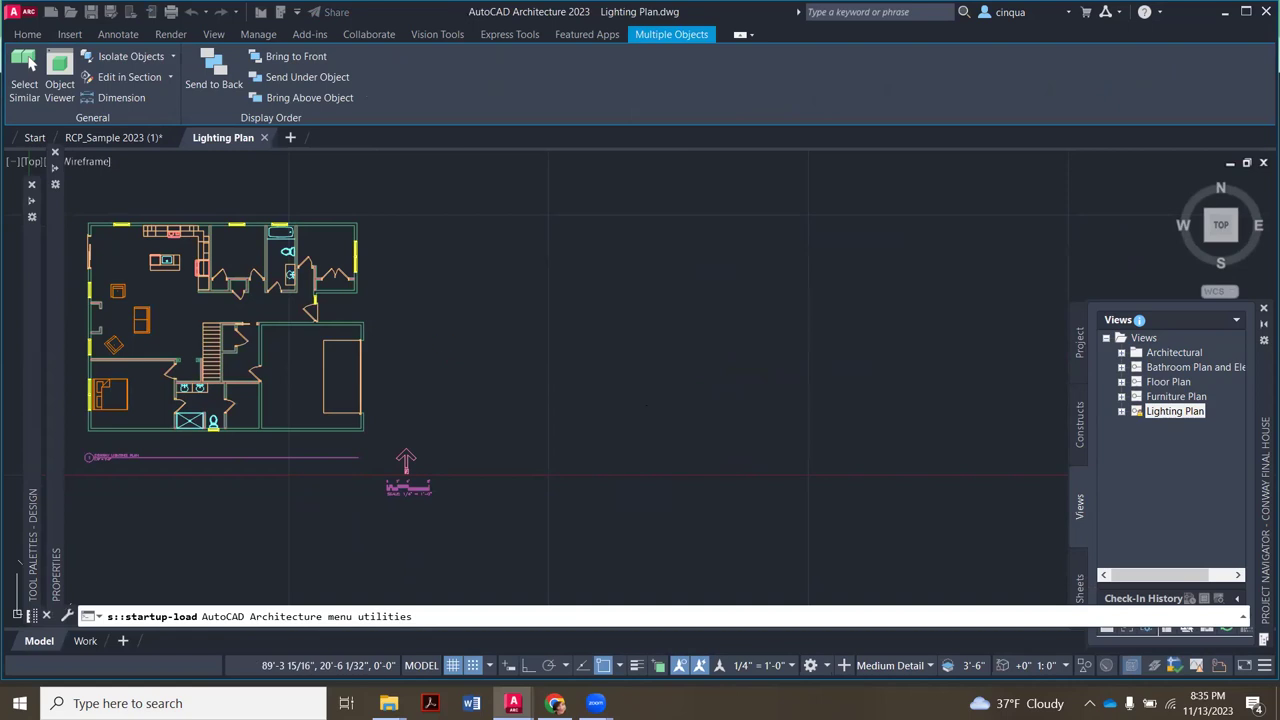
left_click(414, 360)
key("Escape")
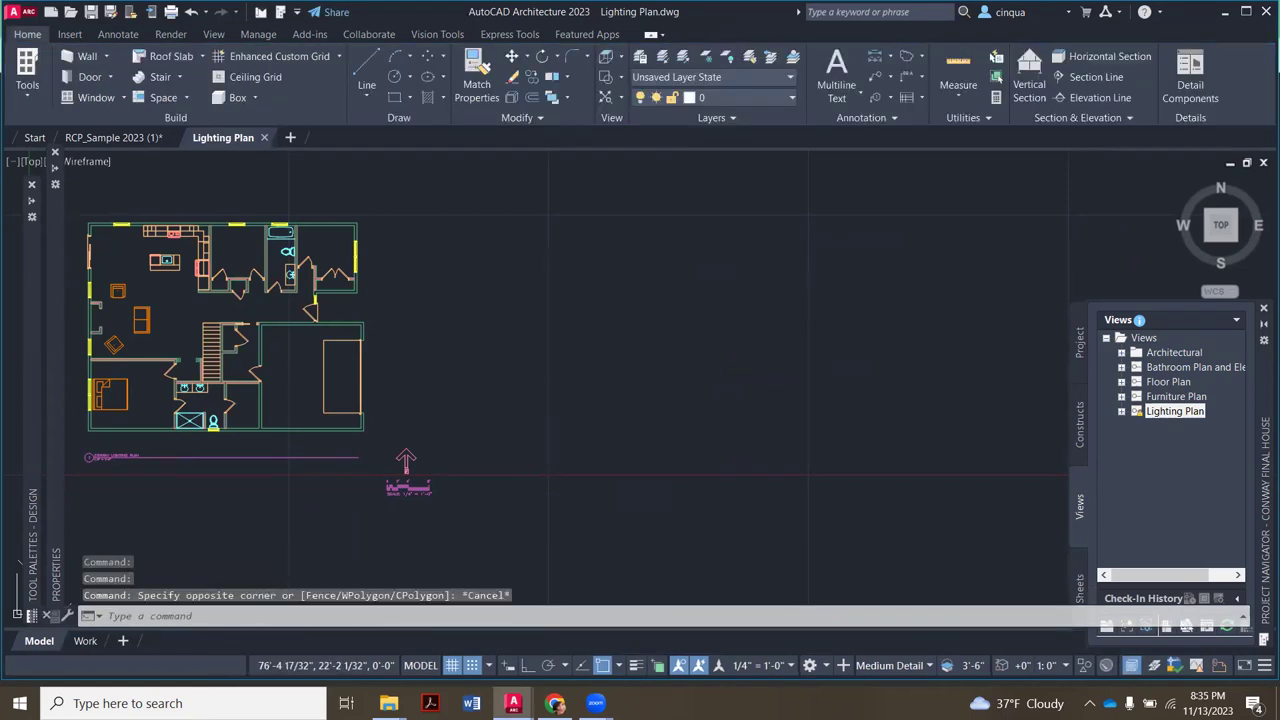
key("ctrl+v")
left_click(458, 322)
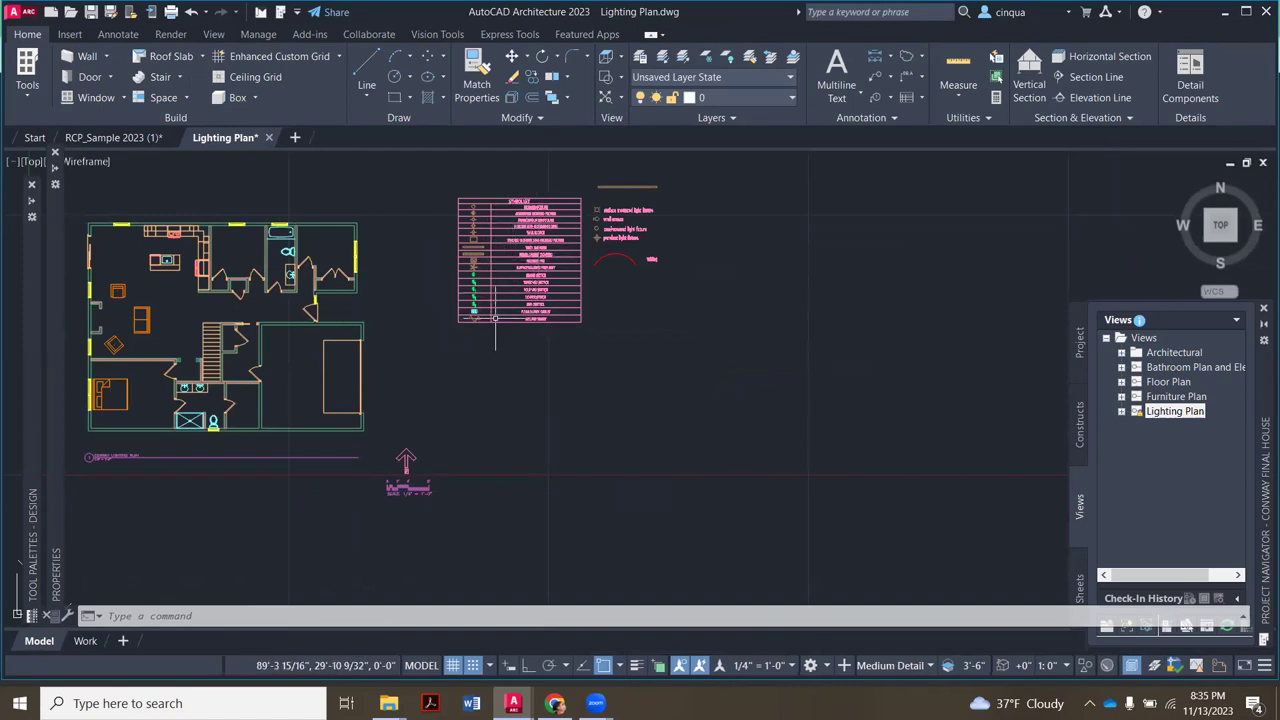
Switch to Chrome, open the RCP Lecture 2021 presentation from the Lectures folder and display slide 19 with the sample lighting plan
left_click(553, 700)
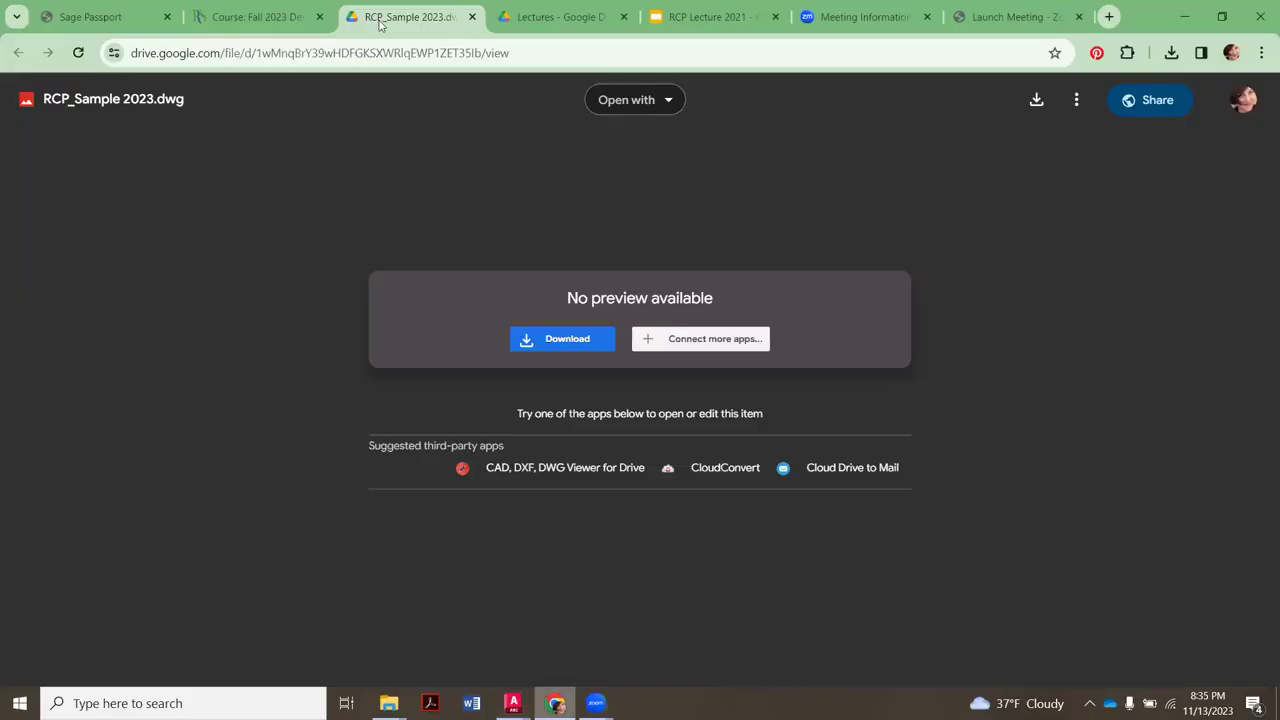
key("ctrl+Tab")
double_click(409, 358)
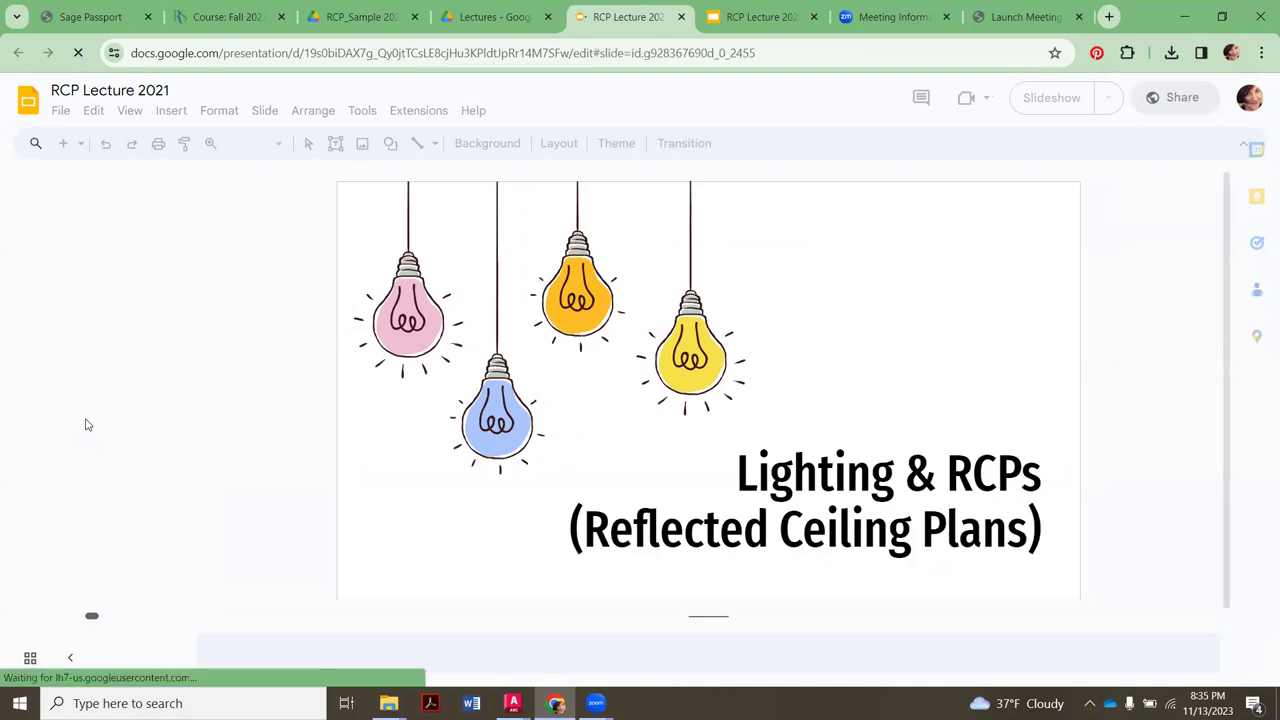
scroll(114, 409, "down", 5)
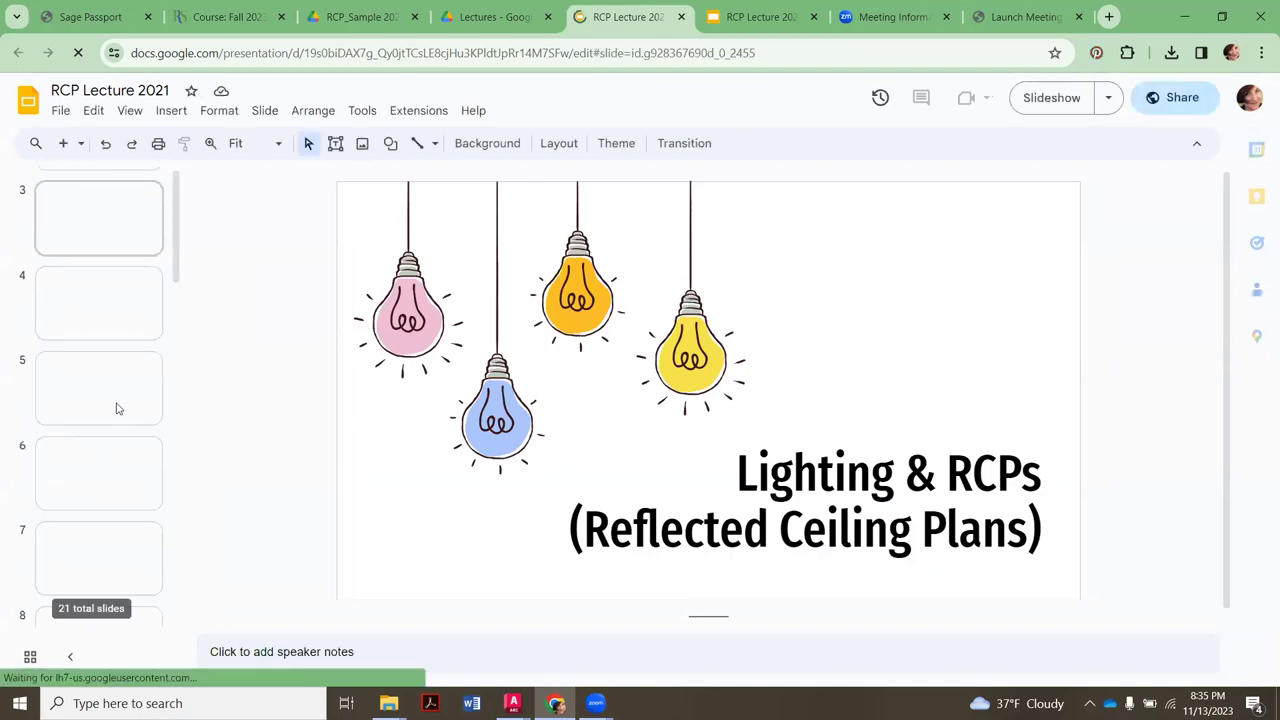
scroll(116, 408, "down", 3)
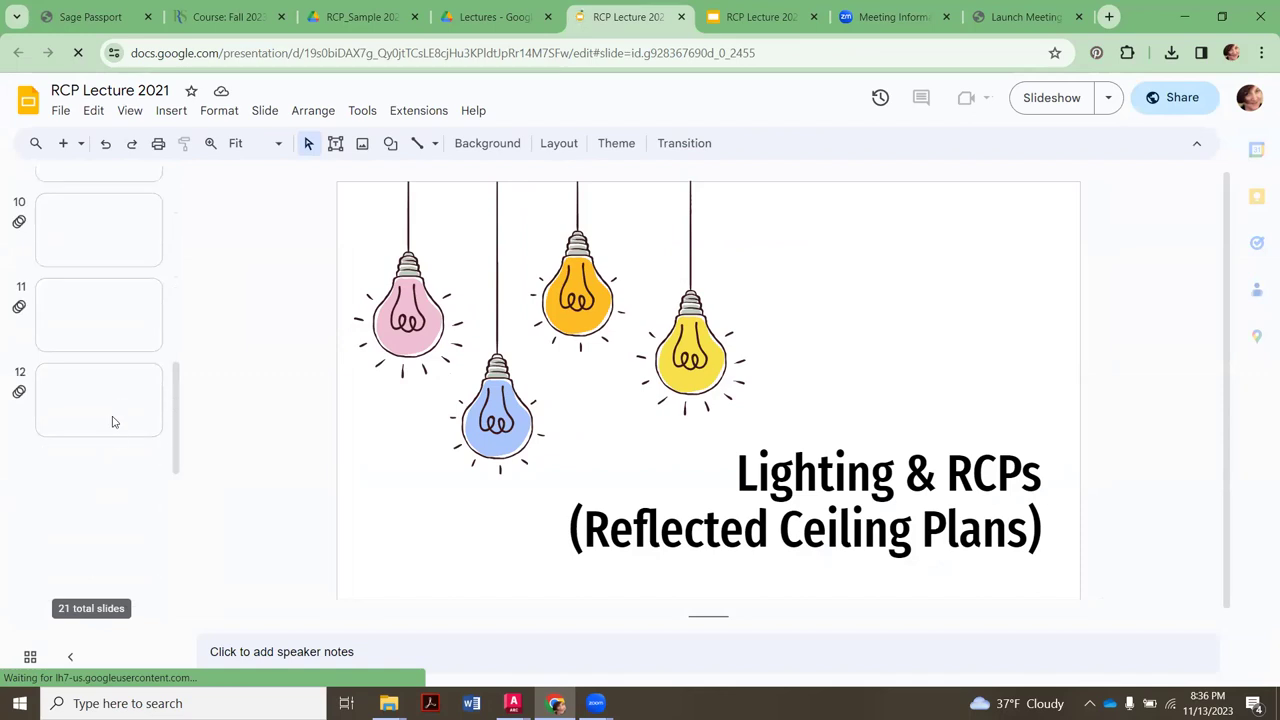
scroll(114, 420, "down", 5)
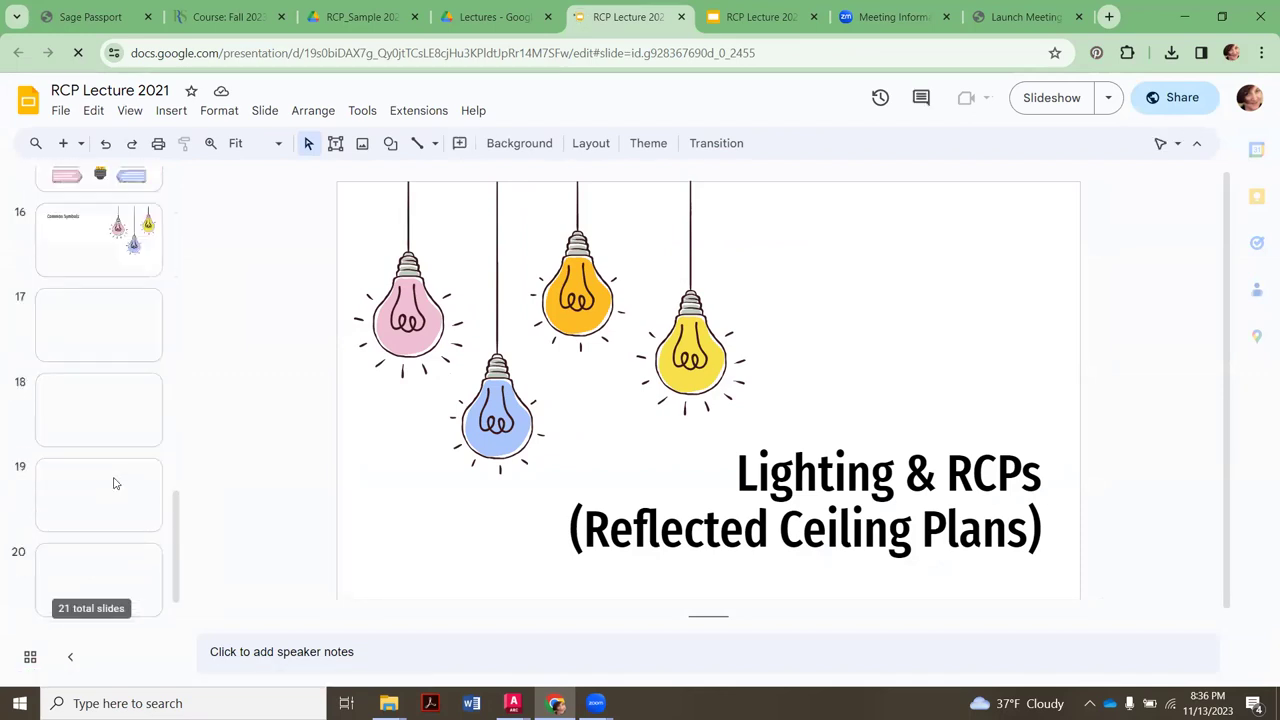
scroll(112, 481, "down", 1)
left_click(119, 404)
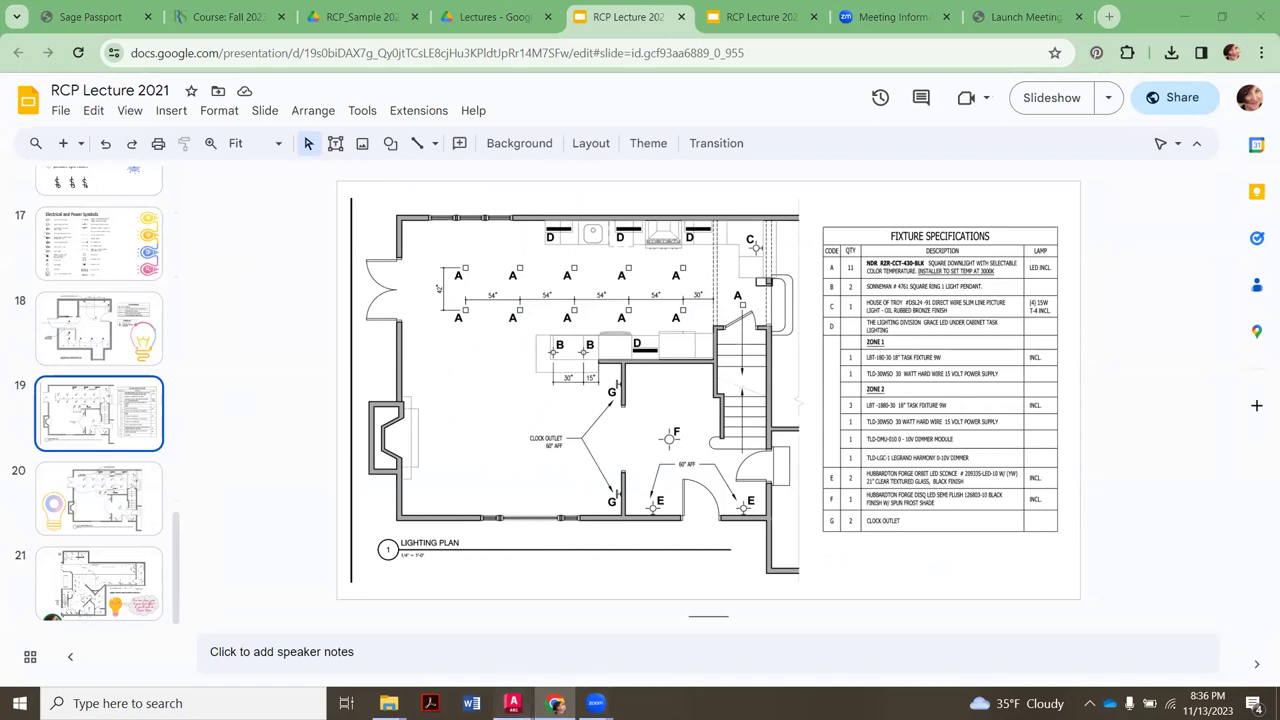
Return to AutoCAD Architecture and view the Lighting Plan drawing with its floor plan and pasted symbols
mouse_move(513, 703)
left_click(600, 610)
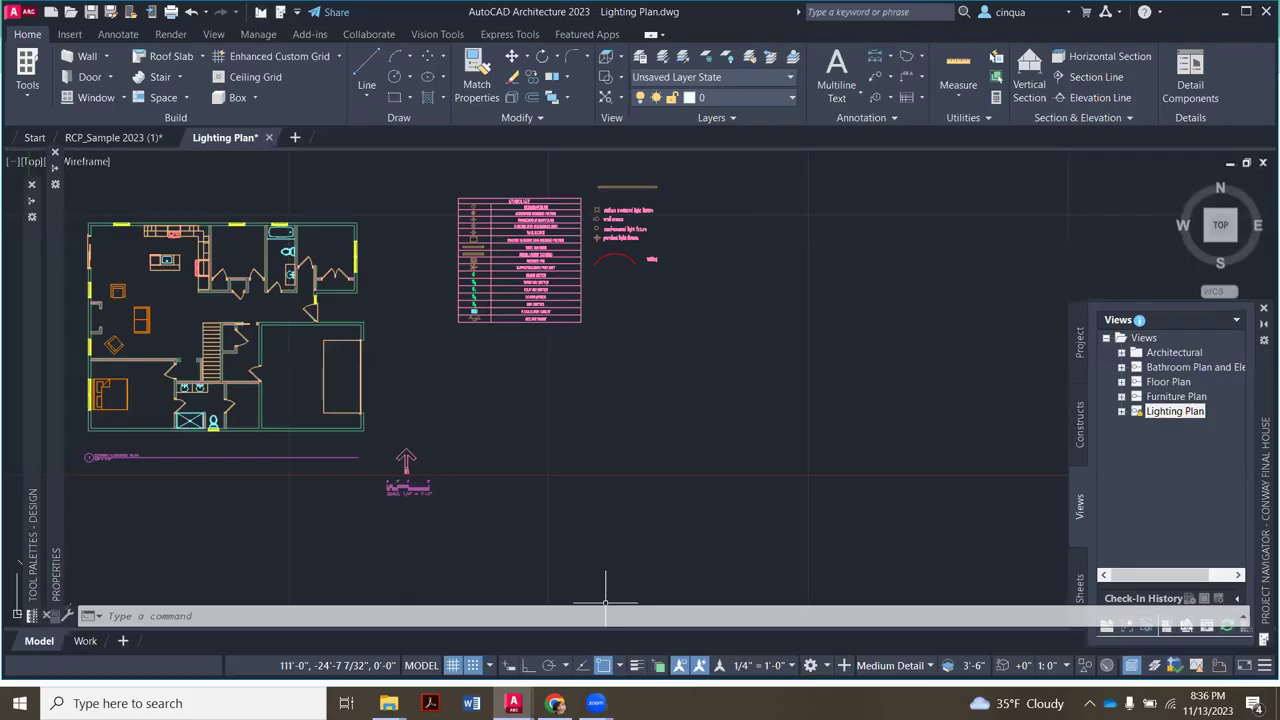
scroll(680, 440, "down", 2)
scroll(549, 456, "up", 2)
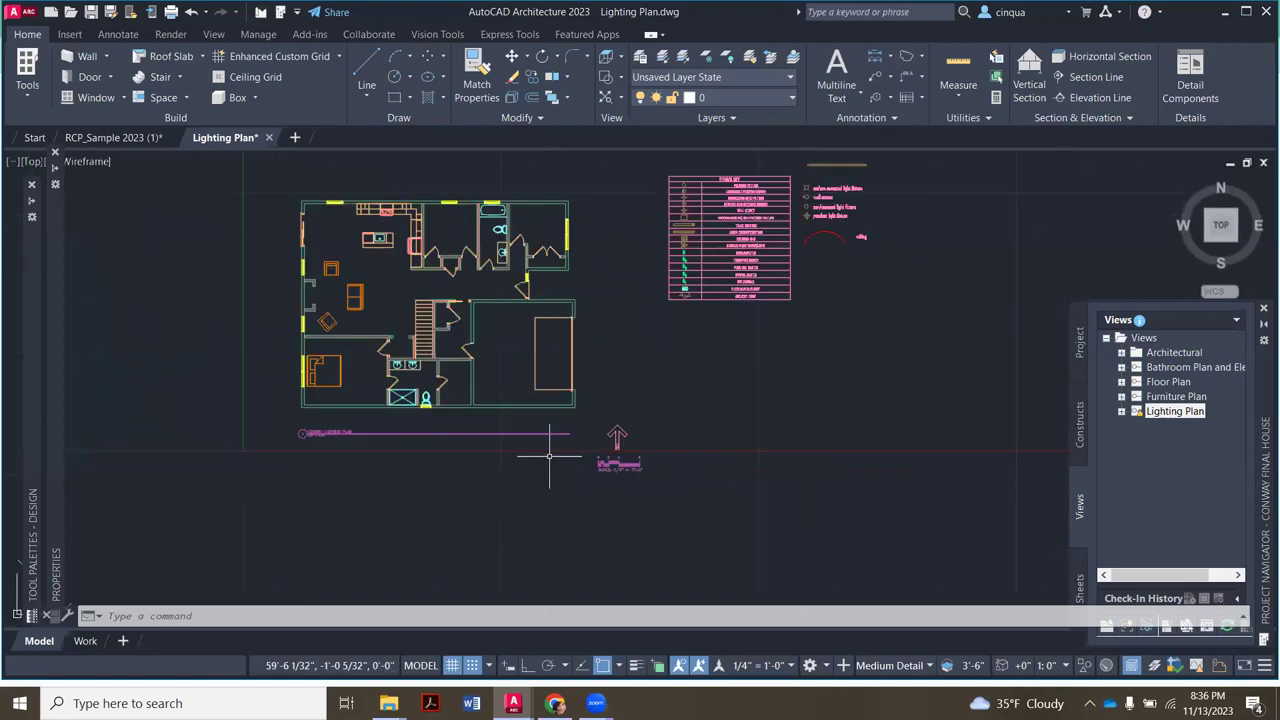